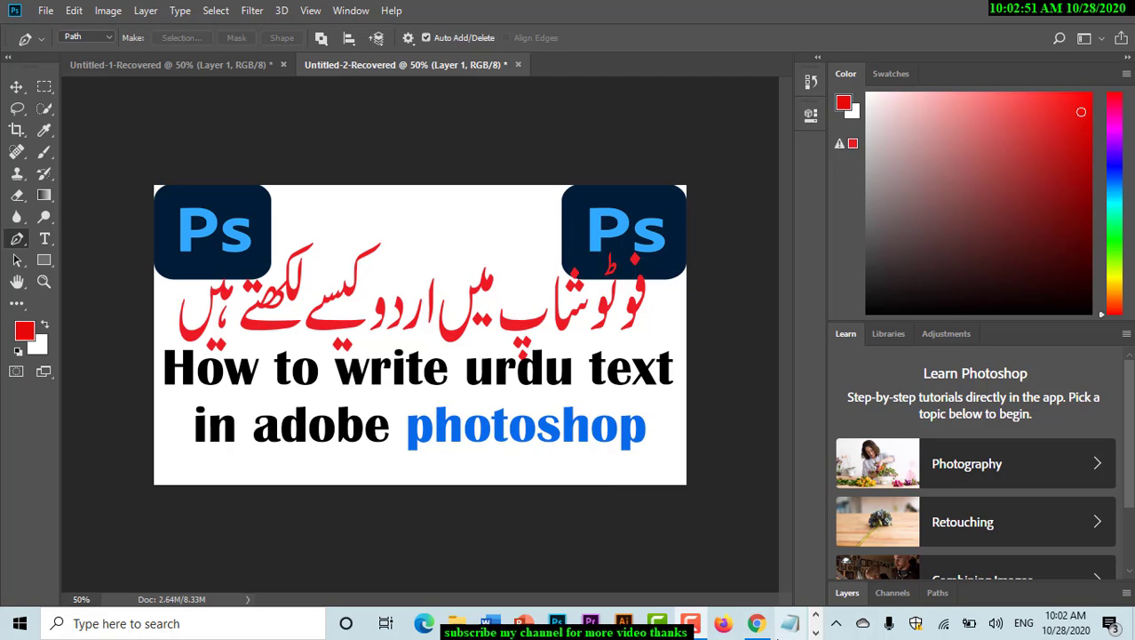
Look over the Nastaleeq font and Urdu installer search results, then return to Photoshop
click(757, 625)
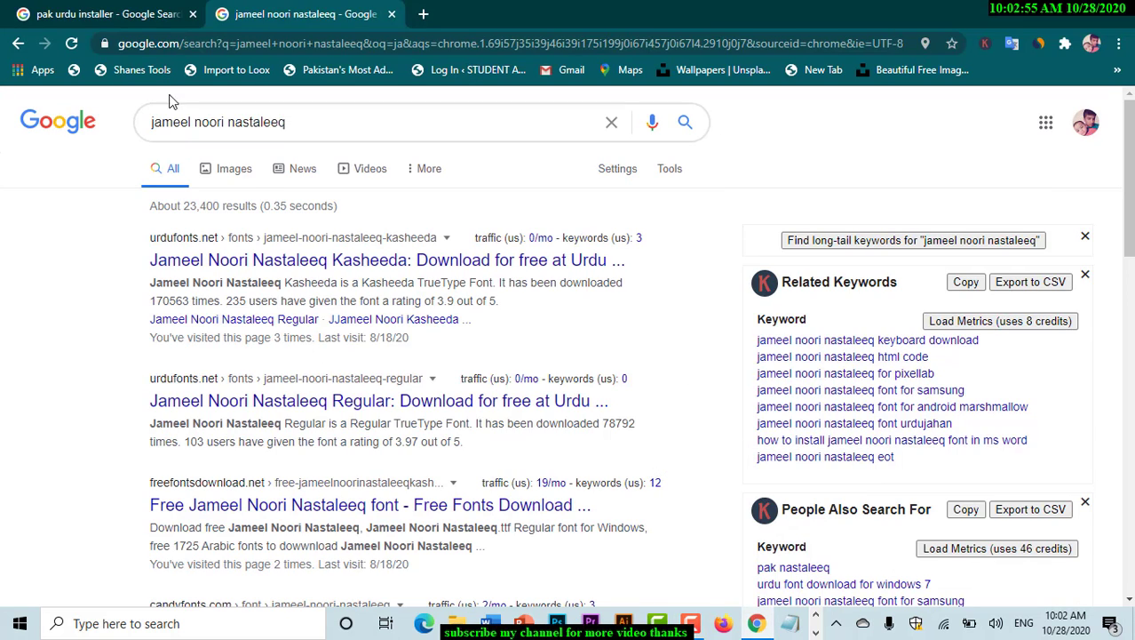
click(133, 14)
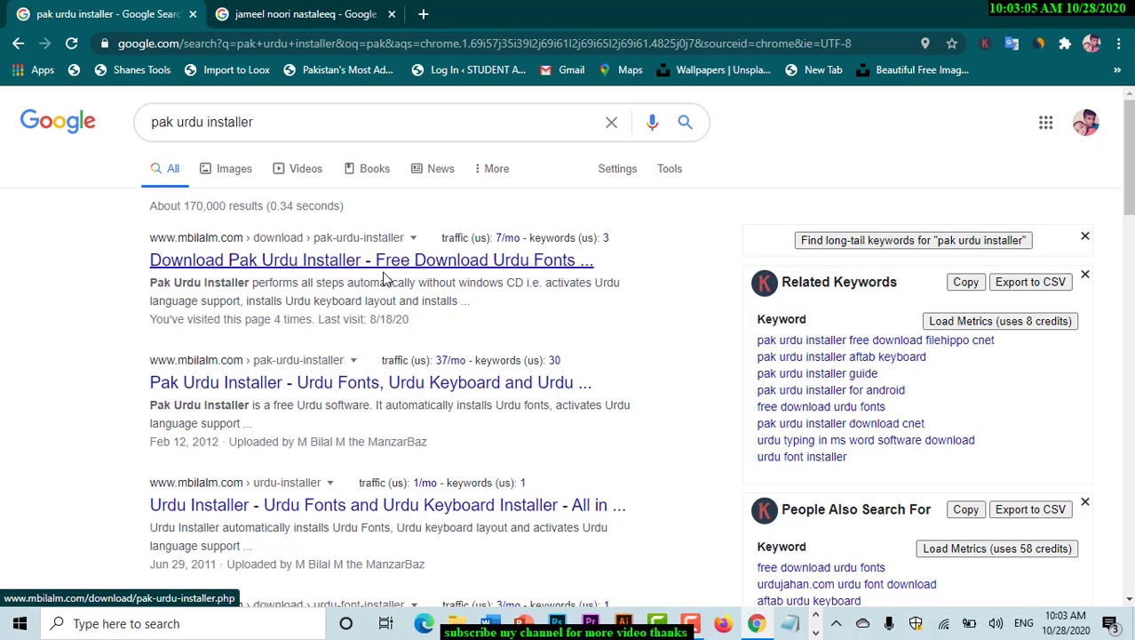
click(302, 16)
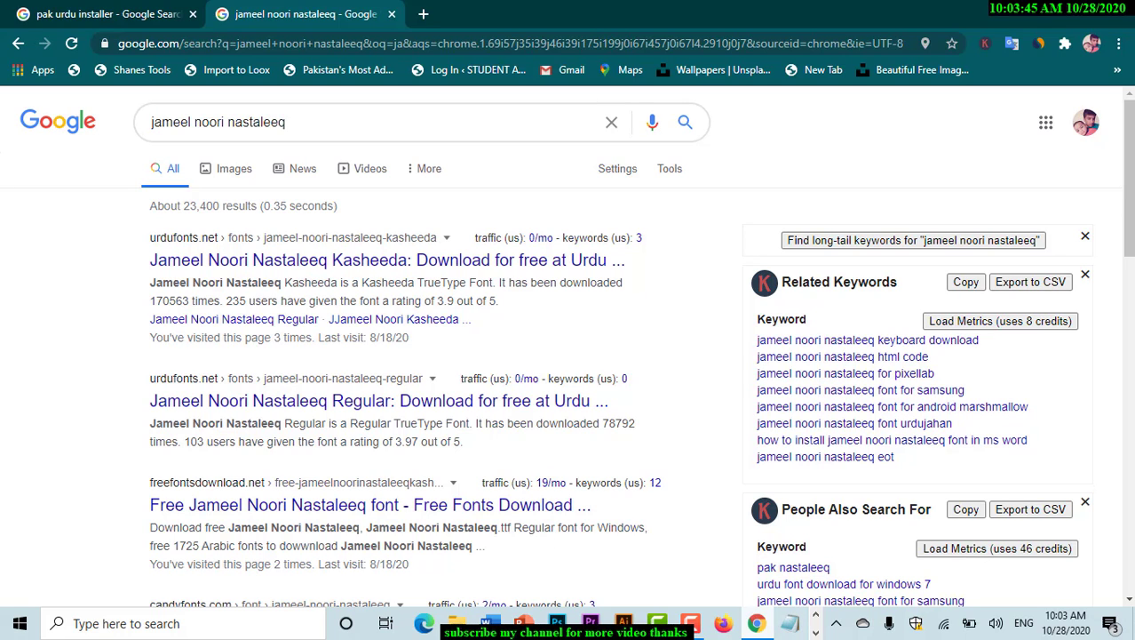
click(559, 625)
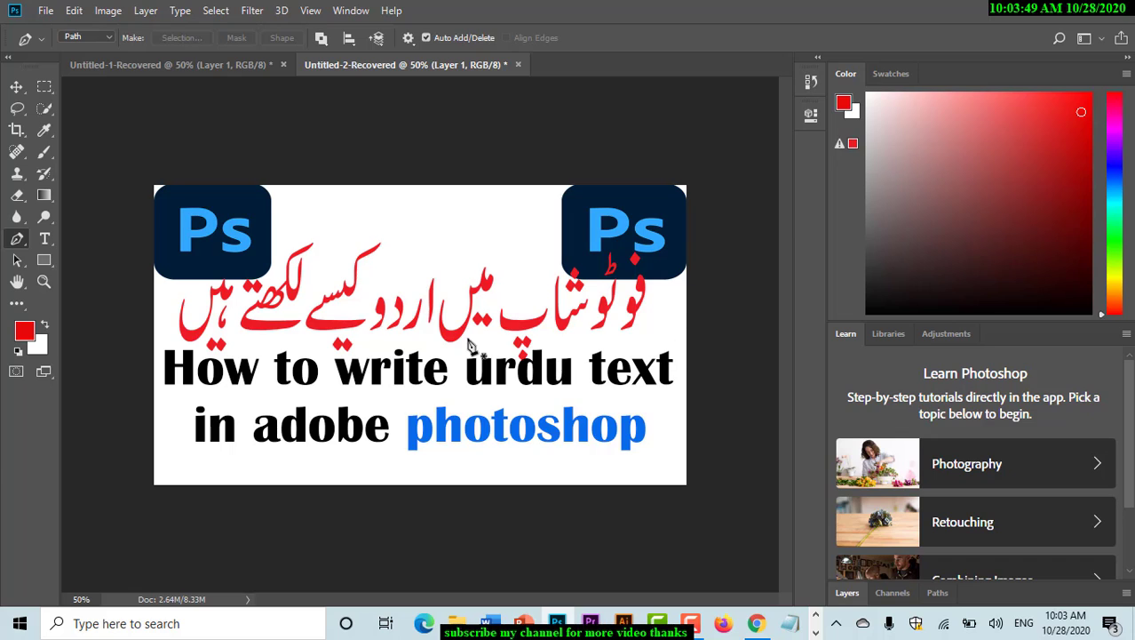
Close the Urdu title image and the mosque image, discarding changes to both
click(519, 65)
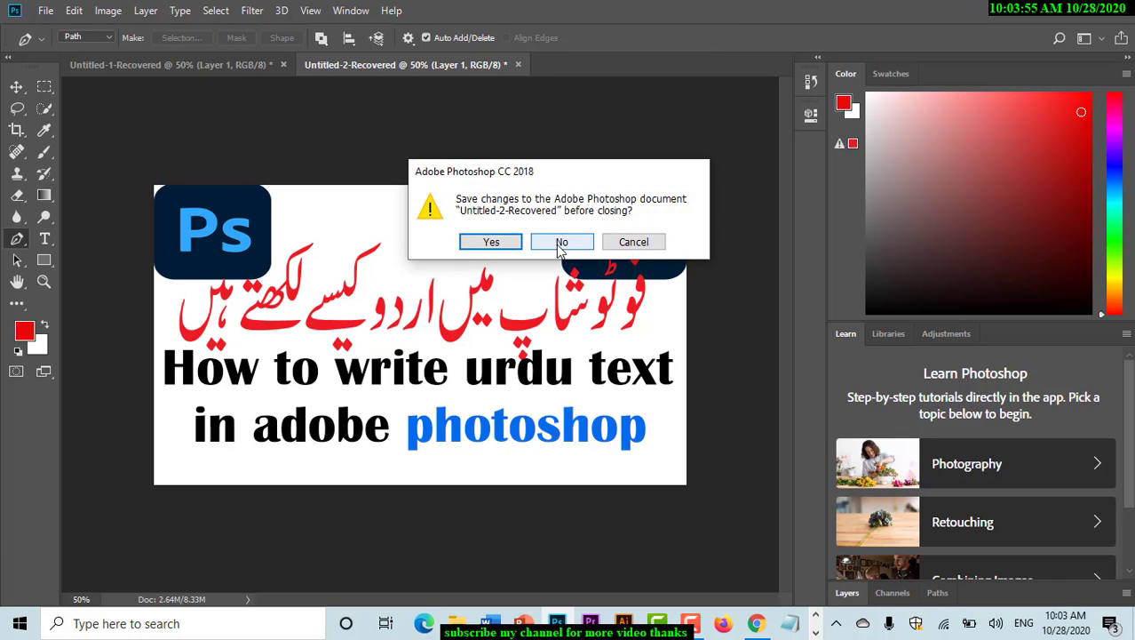
click(562, 245)
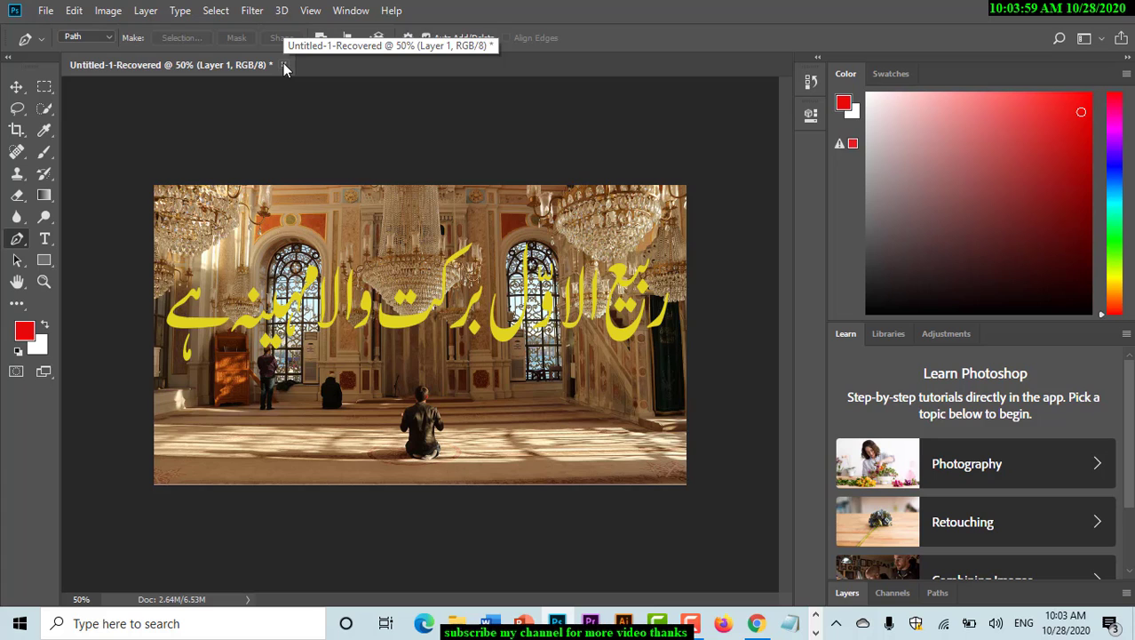
click(283, 65)
click(547, 249)
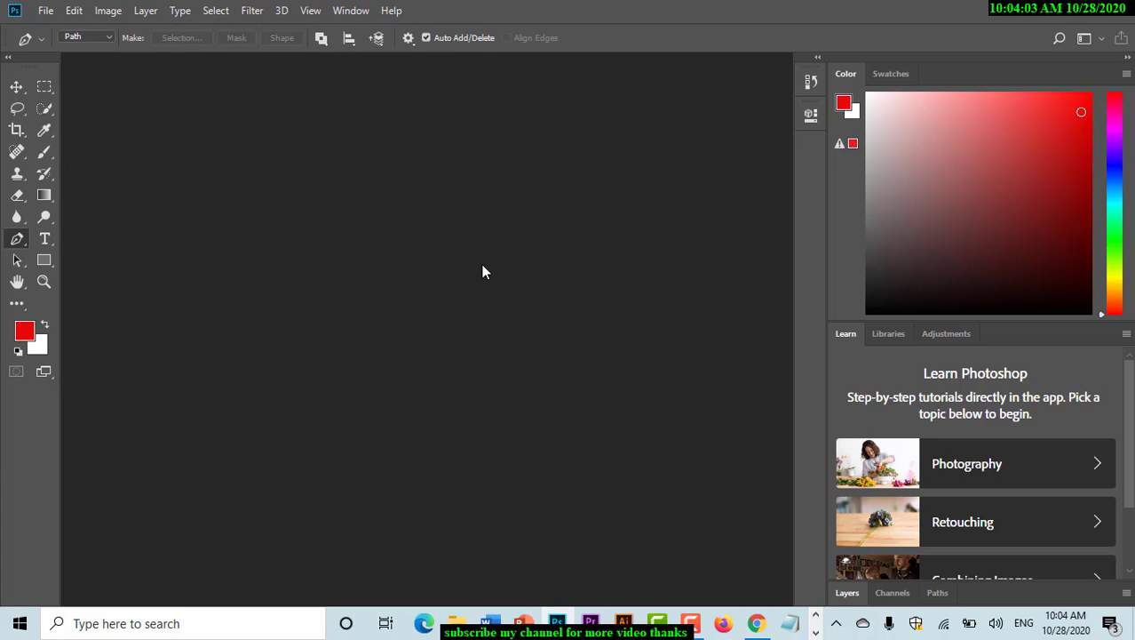
Create a Custom 1280 × 720 px, 300 ppi document with a White background
click(49, 13)
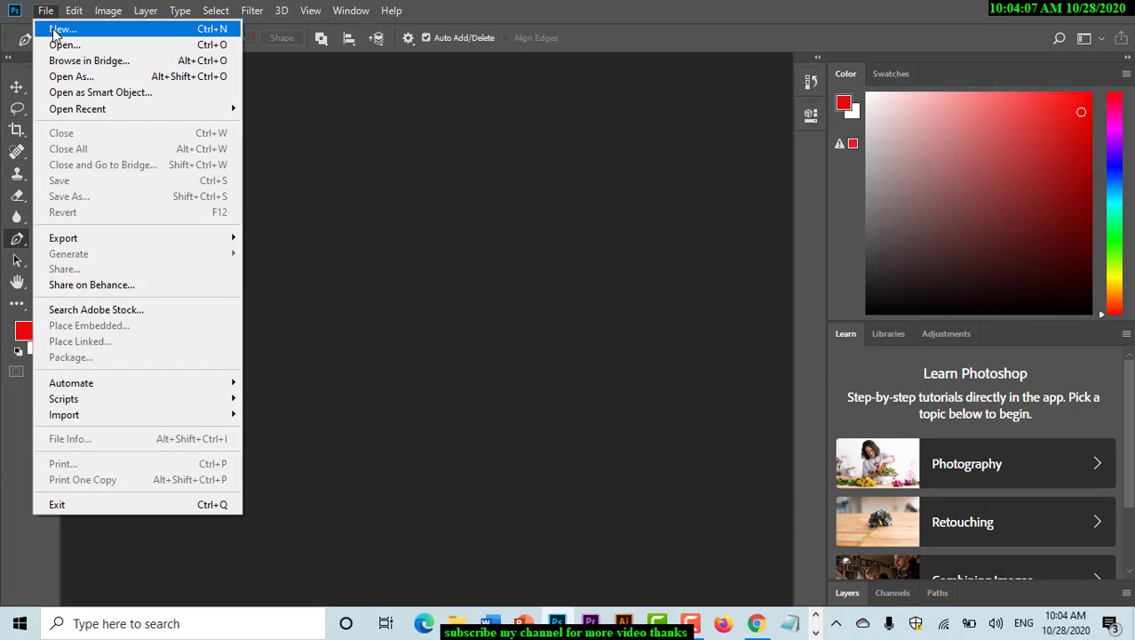
click(54, 33)
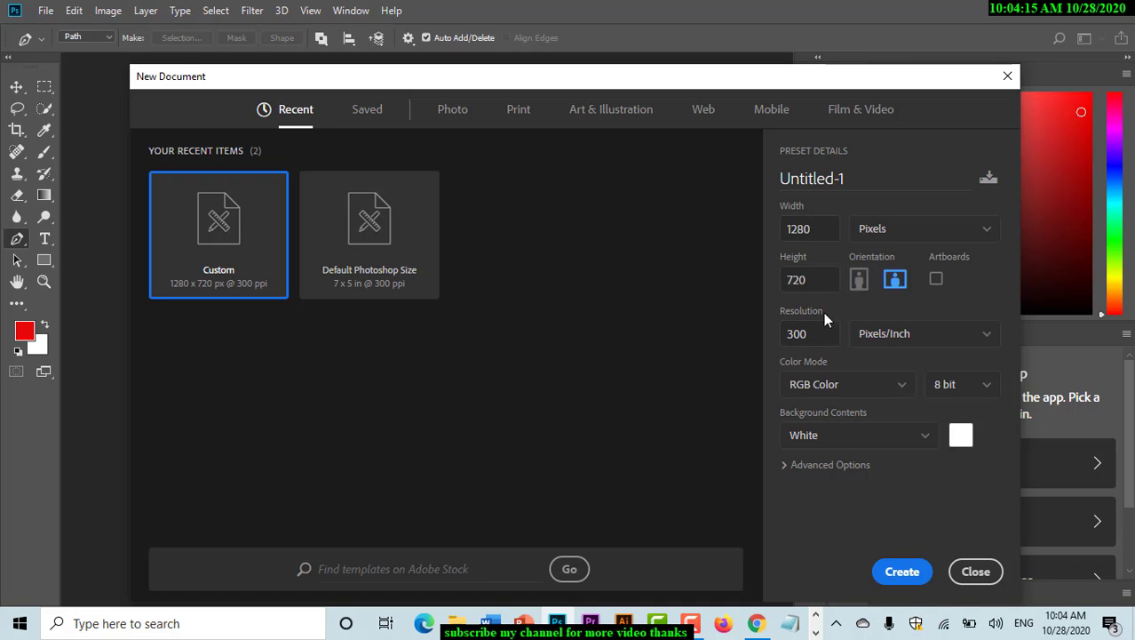
click(900, 573)
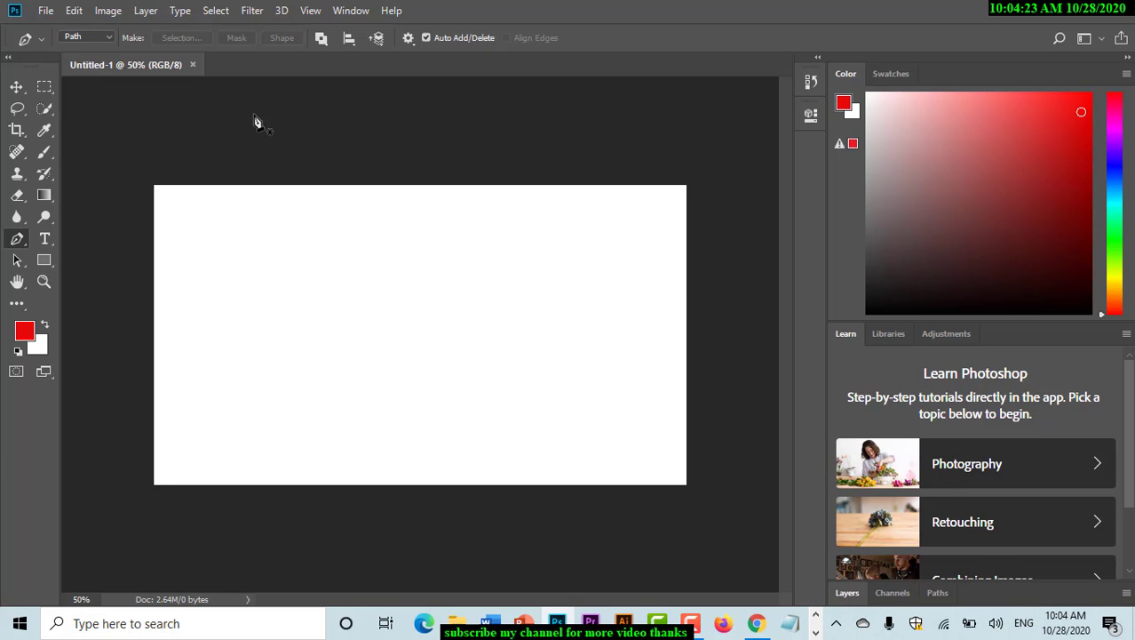
With the Type tool, filter fonts by 'ja' and choose Jameel Noori Nastaleeq Regular
click(45, 239)
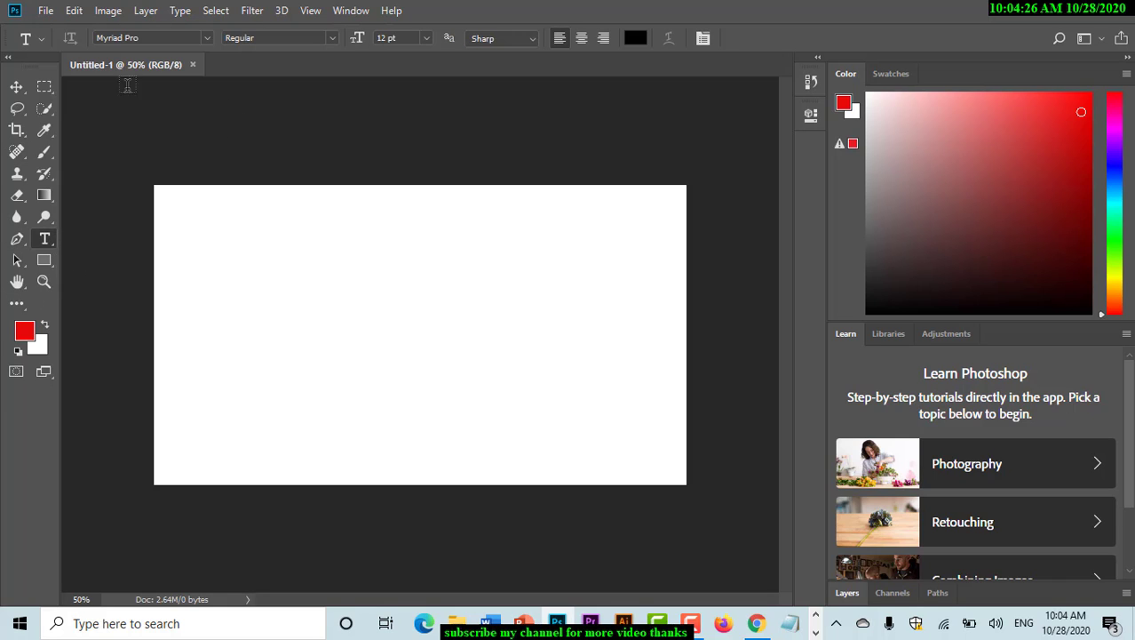
click(205, 39)
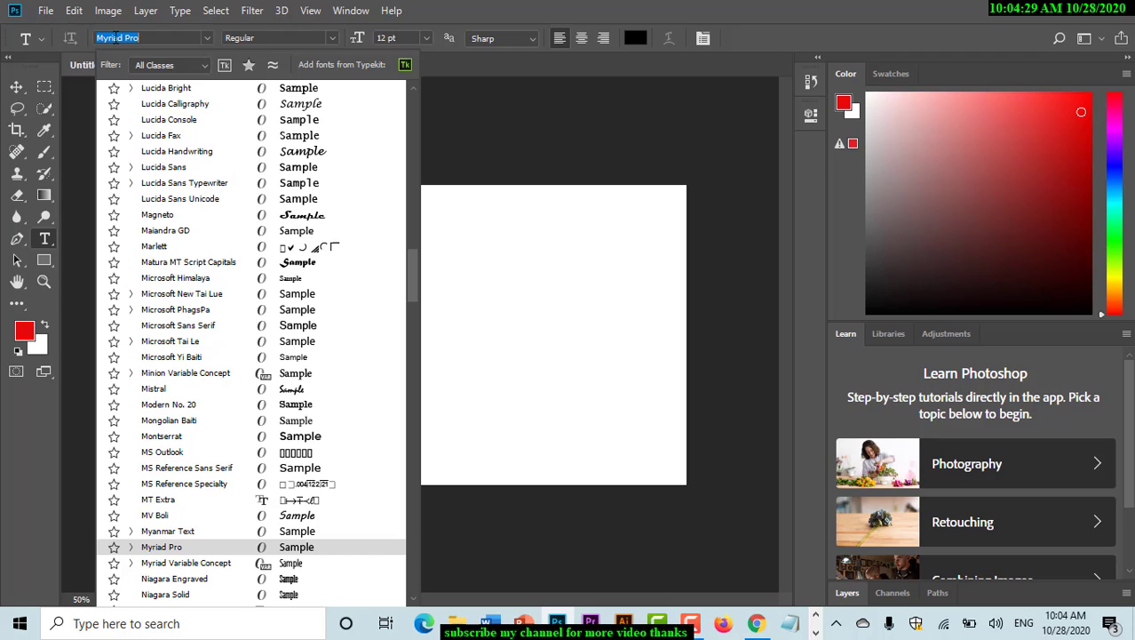
text(j)
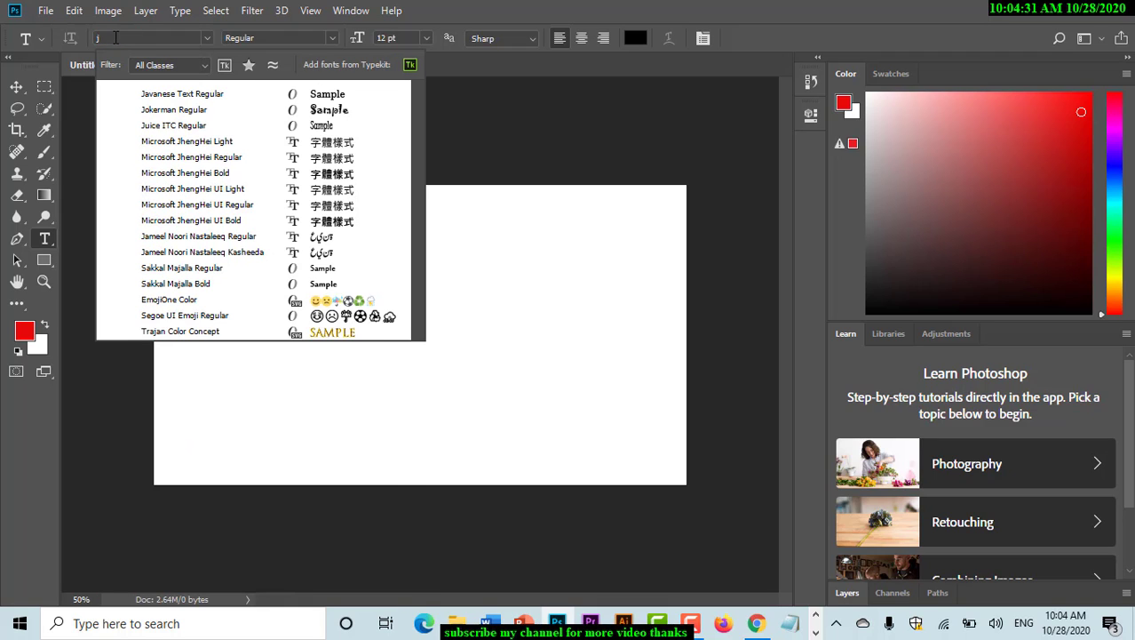
text(a)
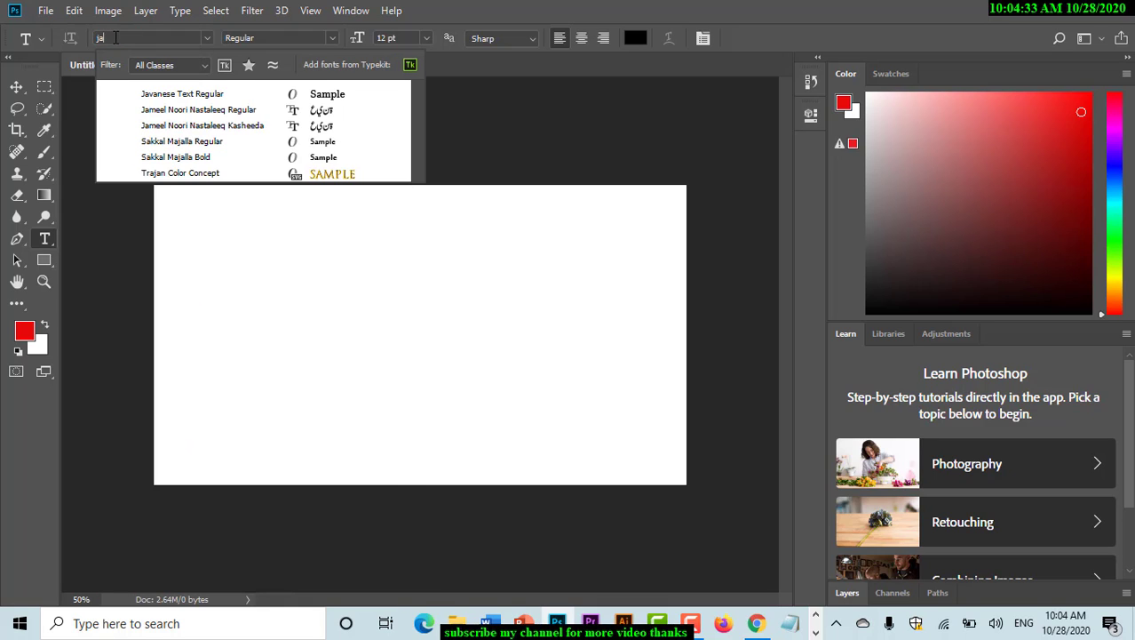
click(183, 110)
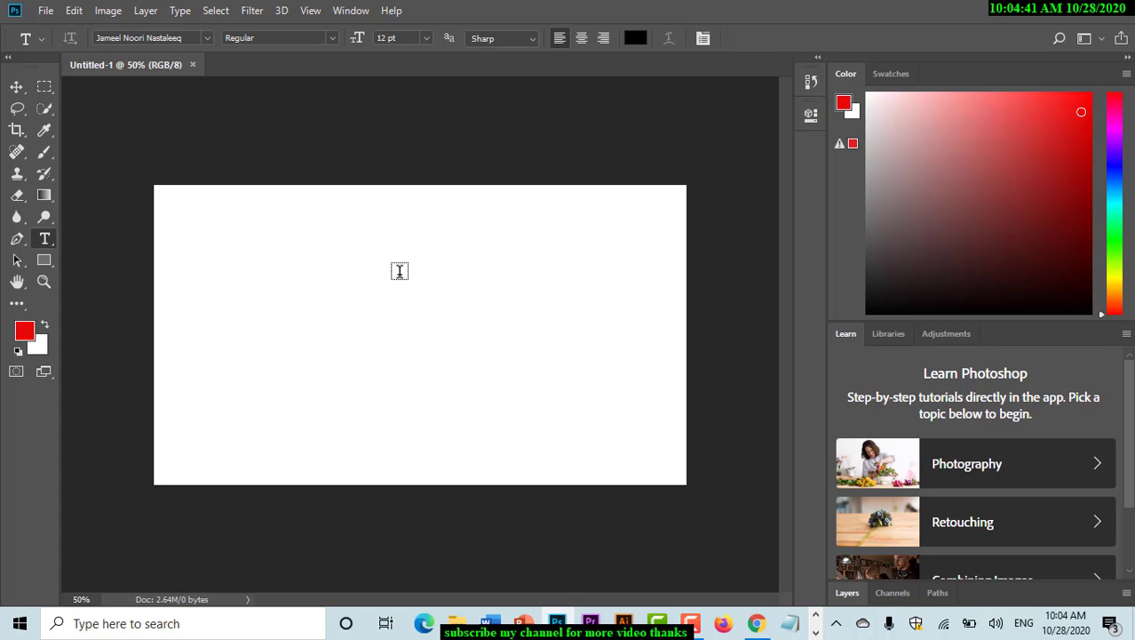
Start a text line at the canvas's upper left, switch input to Urdu, and type an alif (ا)
click(230, 243)
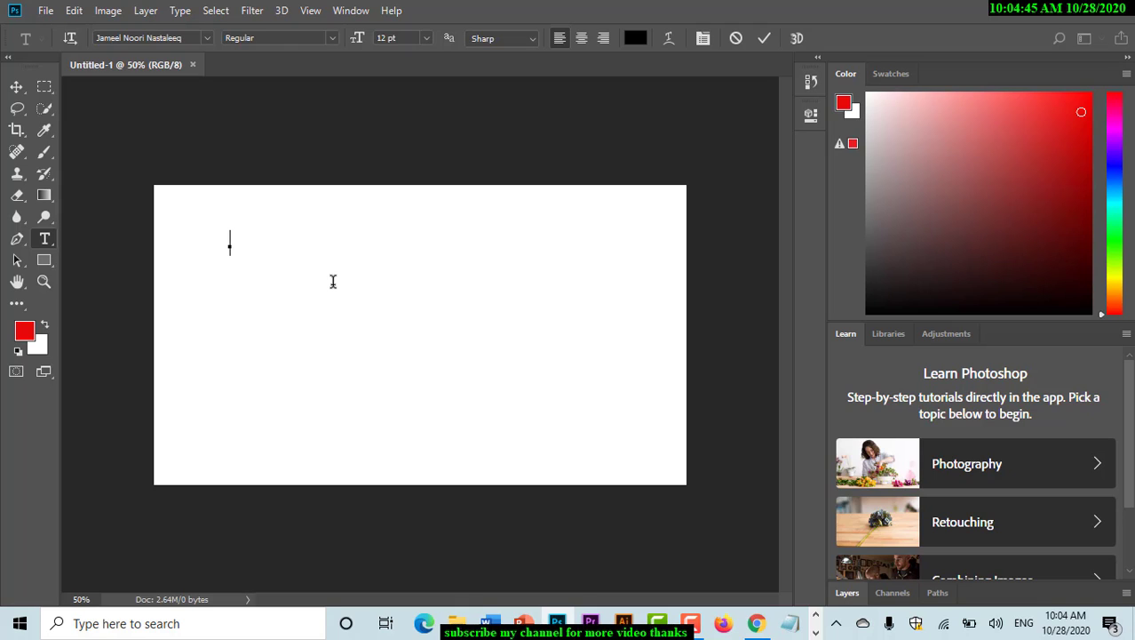
text(a)
key(BackSpace)
click(1027, 624)
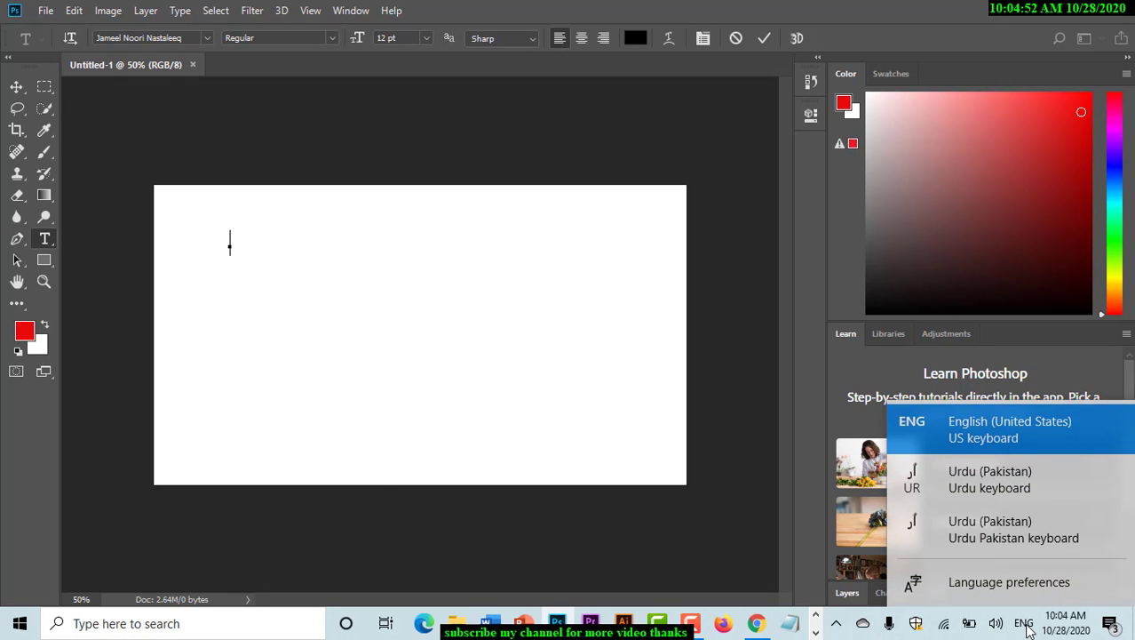
click(998, 533)
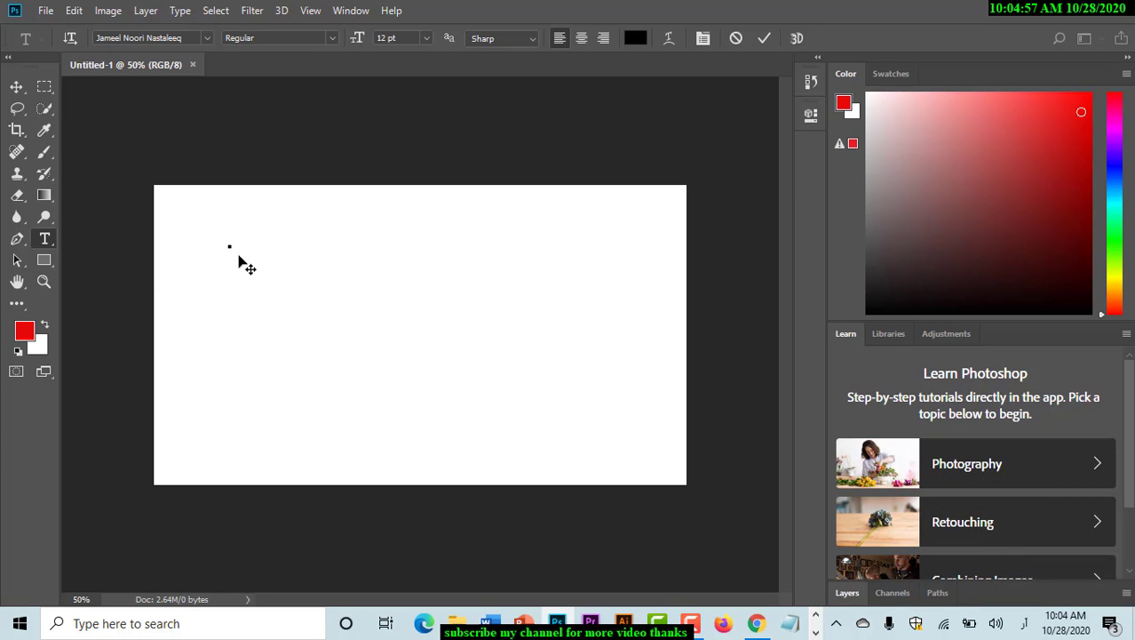
text(ا)
Type the Urdu letters 'لممکا' on the text line, then erase them
scroll(275, 281, up, 2)
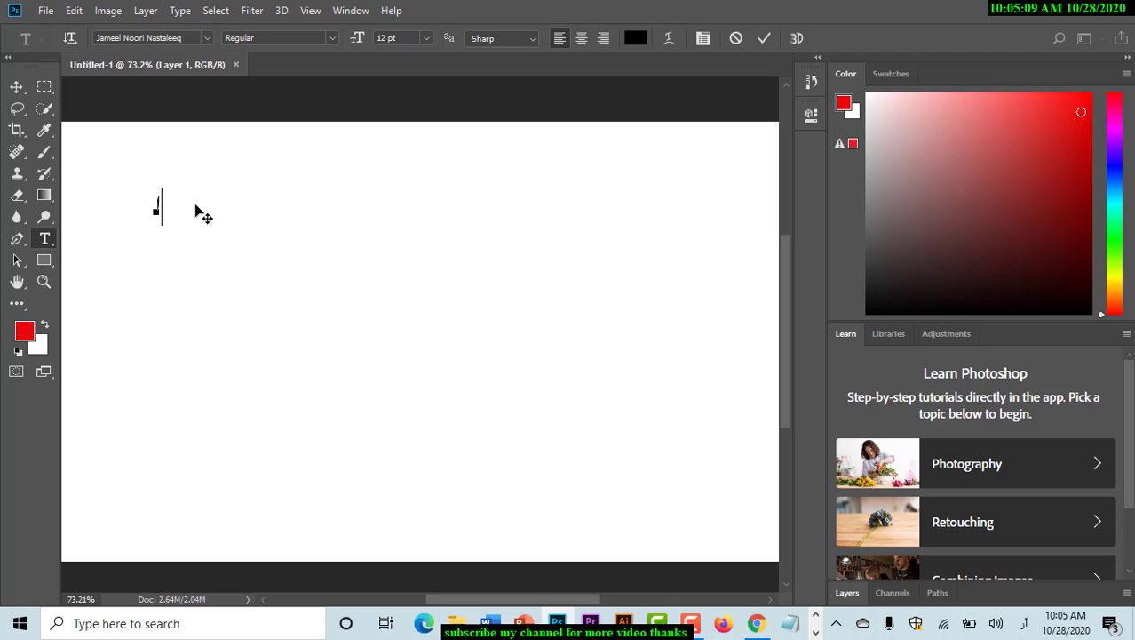
text(لمم)
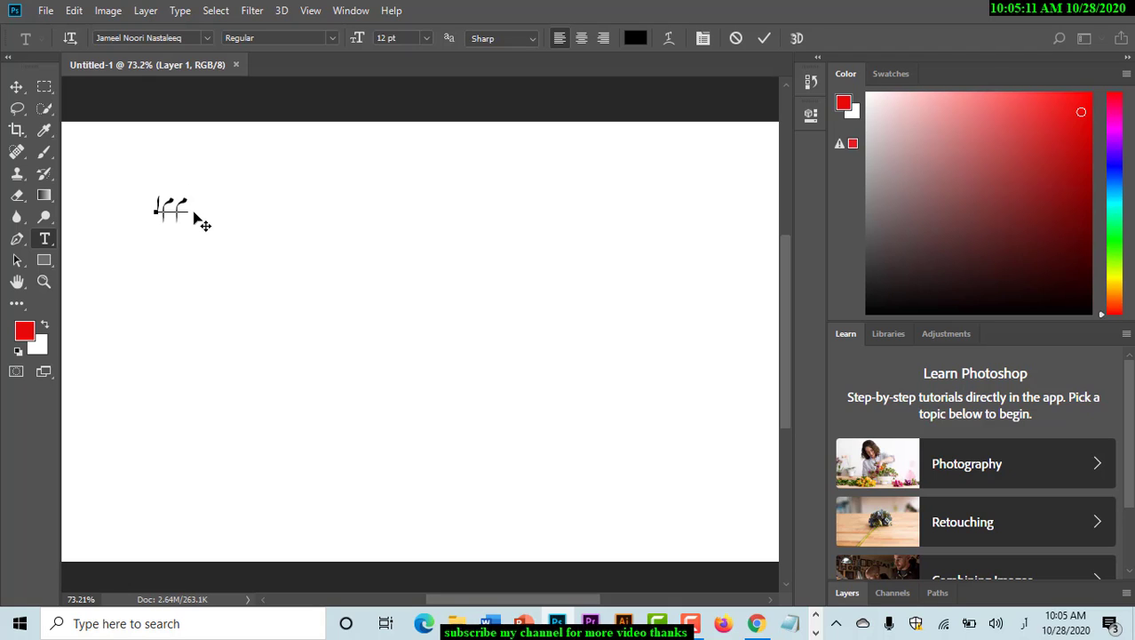
text(ک)
text(ا)
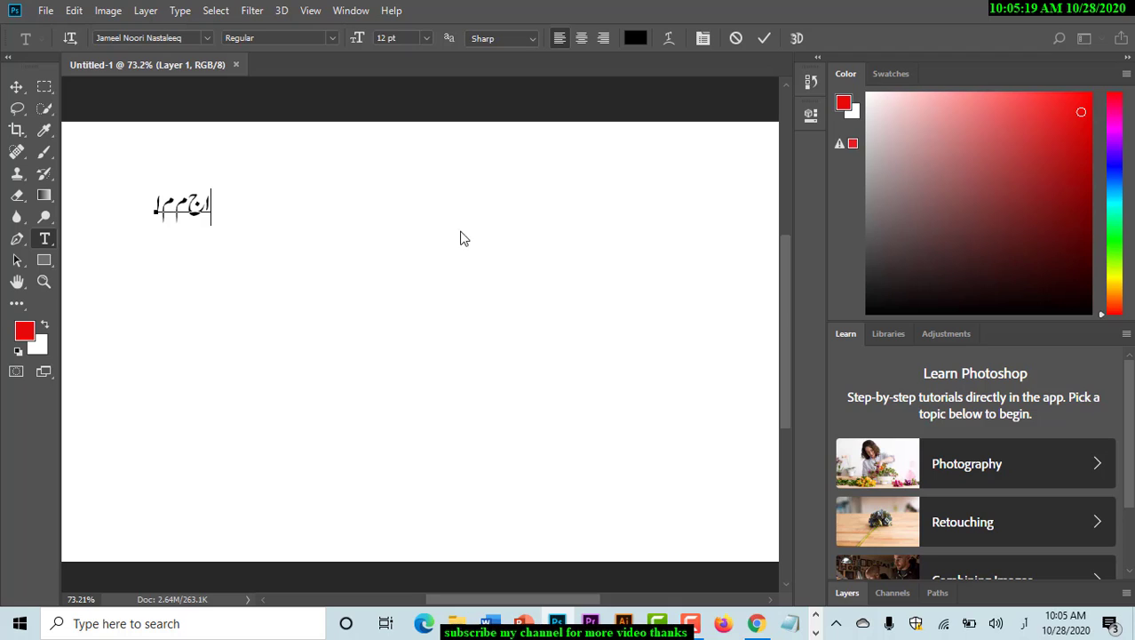
text(ٹ)
key(BackSpace)
text(ا)
key(BackSpace)
key(BackSpace)
key(BackSpace)
key(BackSpace)
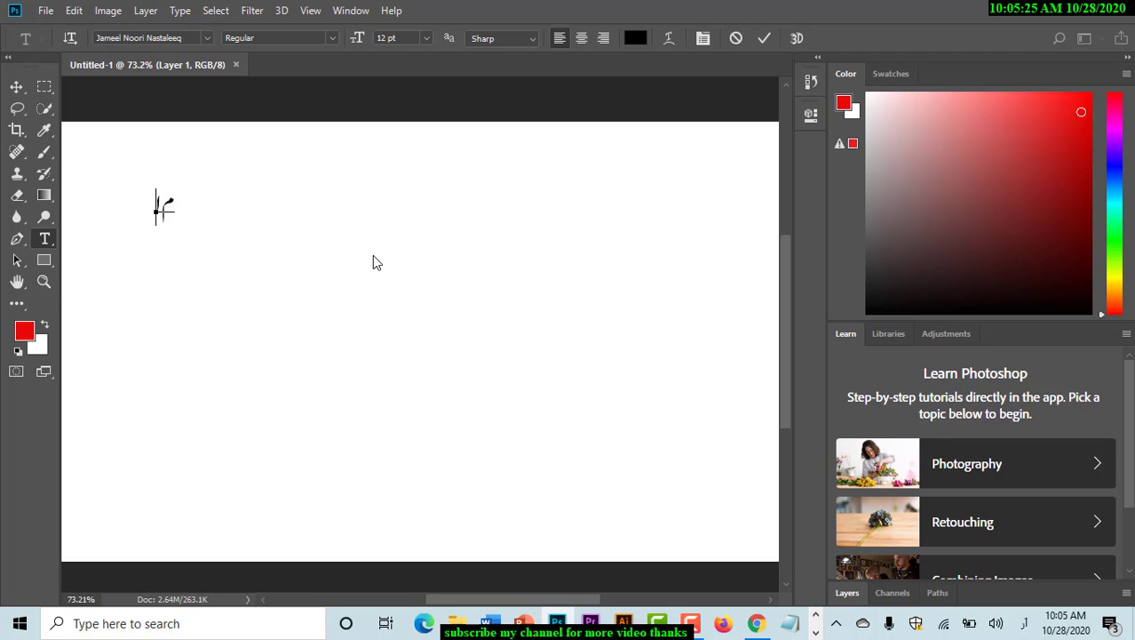
key(BackSpace)
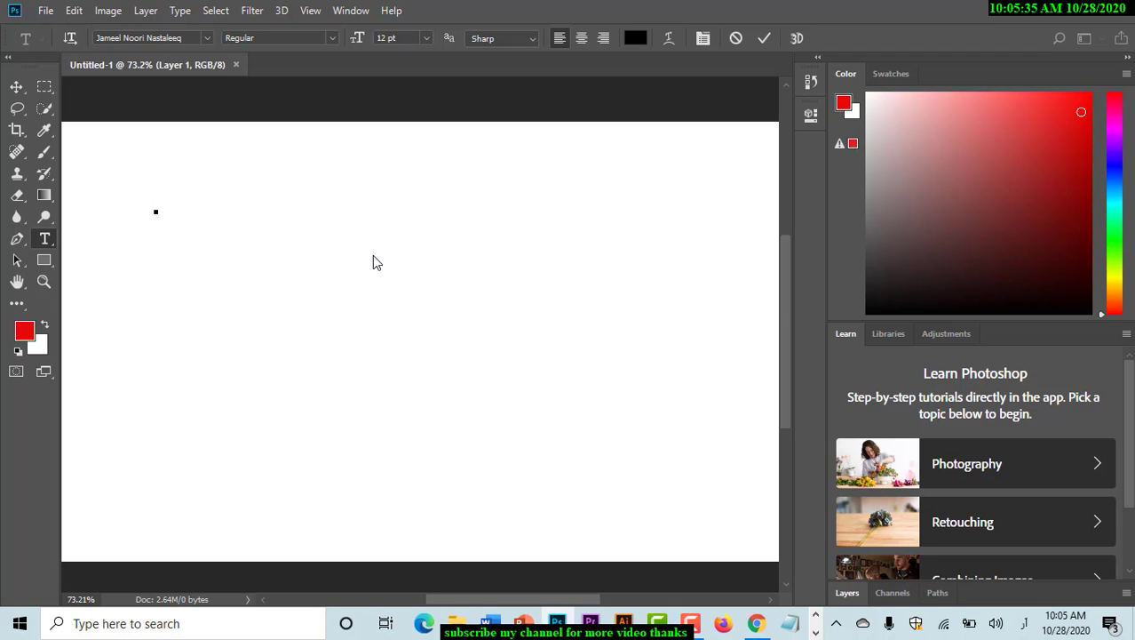
Commit the now-empty text entry with the options-bar checkmark
key(ctrl)
key(ctrl+k)
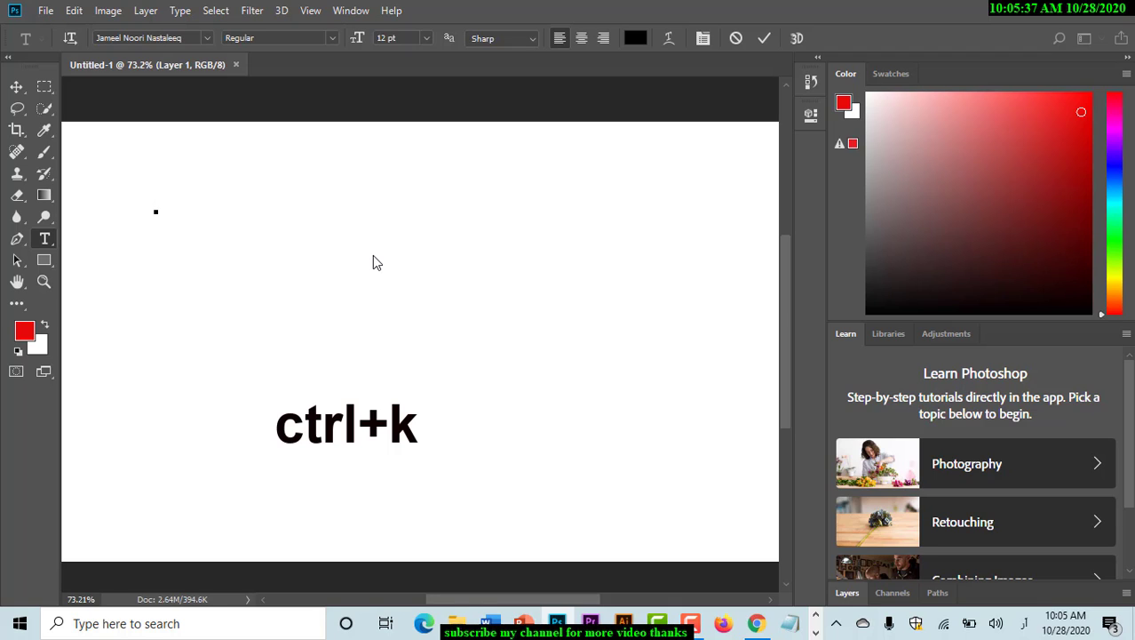
click(762, 41)
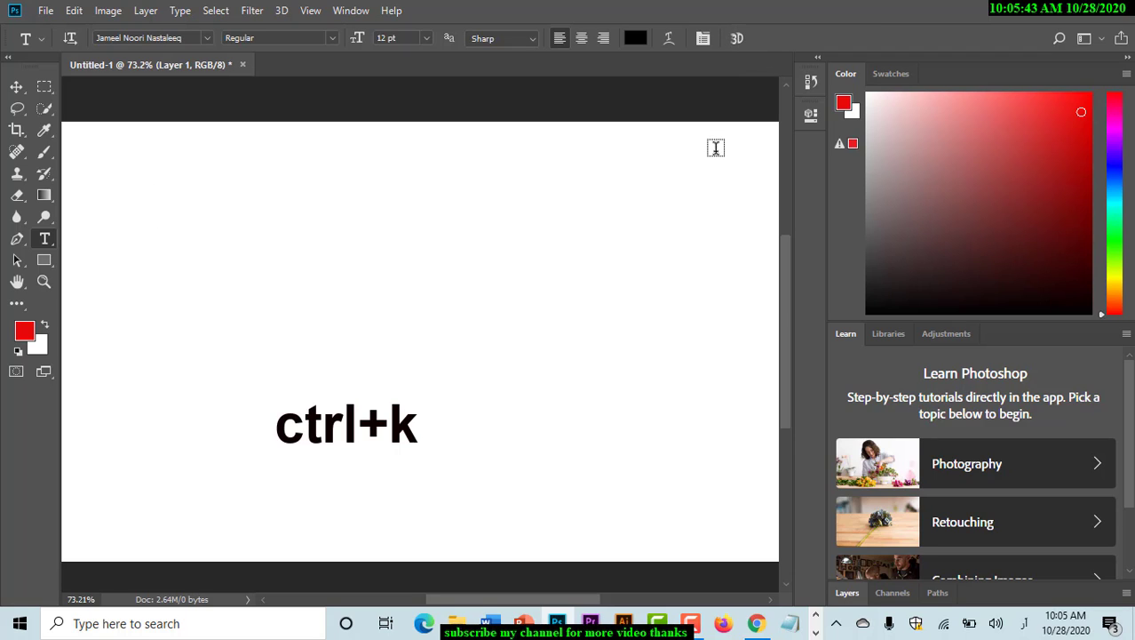
In Preferences (Ctrl+K) > Type, select the Middle Eastern and South Asian text engine
key(ctrl+k)
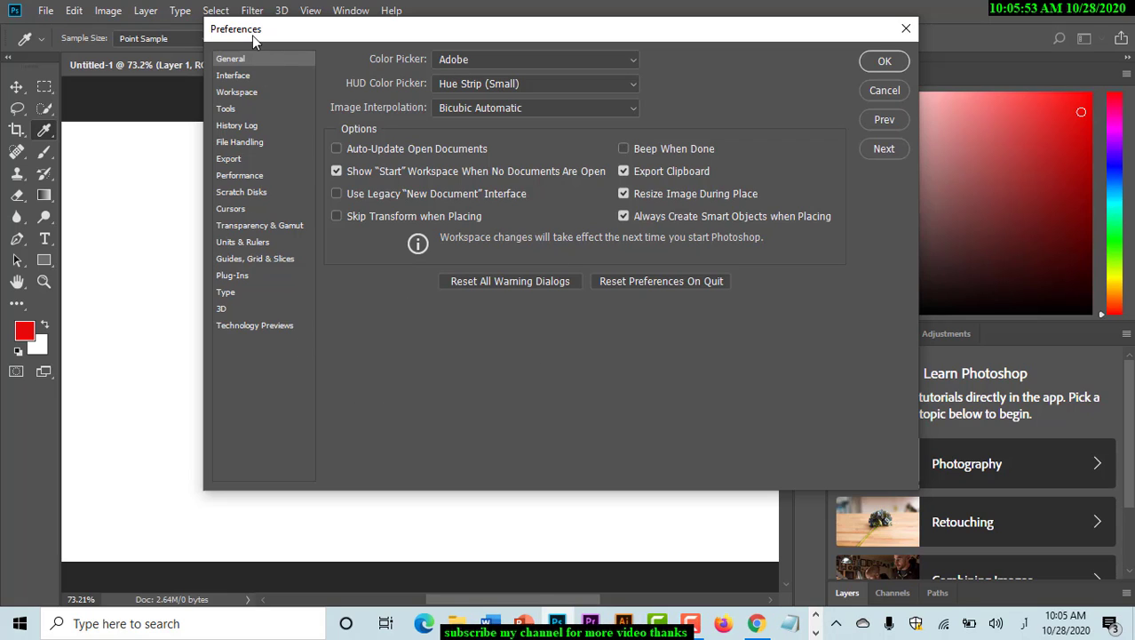
click(228, 293)
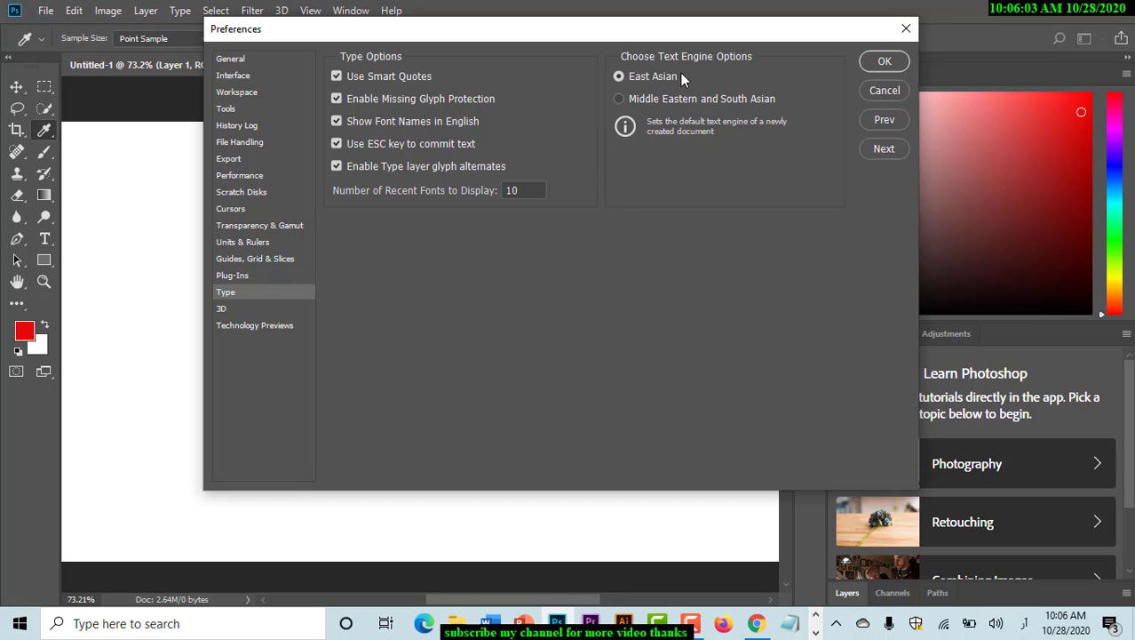
click(619, 98)
Apply the preferences and type the Urdu letters 'پافگھھھ' on a new canvas text line
click(885, 62)
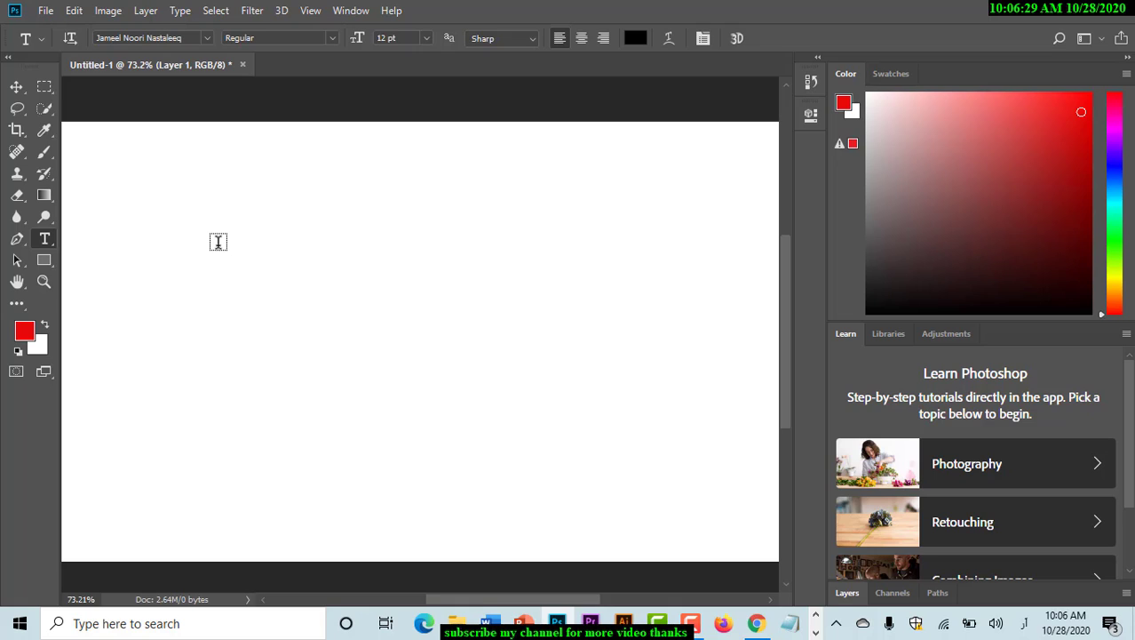
click(218, 242)
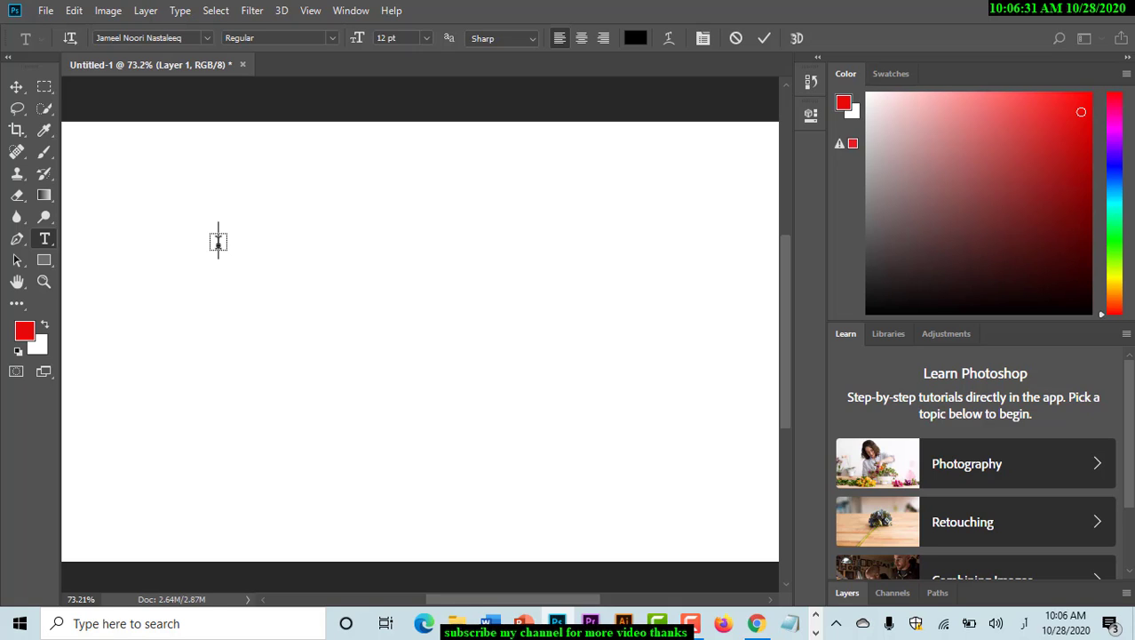
text(پ)
text(ا)
text(فگھھھ)
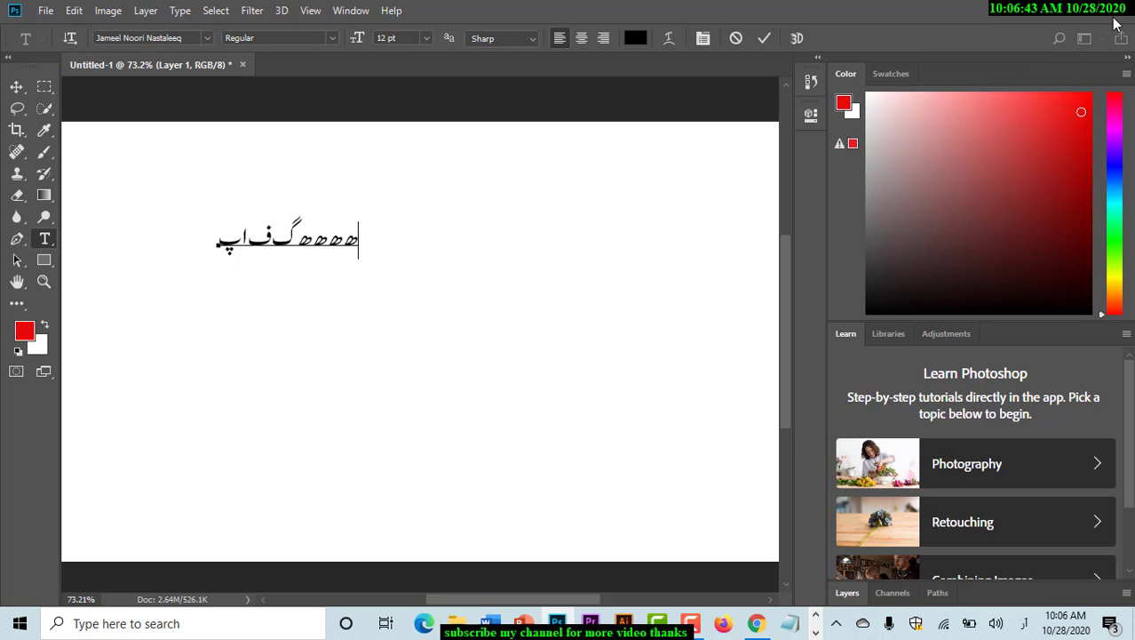
Cancel the test text, exit Photoshop without saving, and relaunch it from the taskbar
click(737, 38)
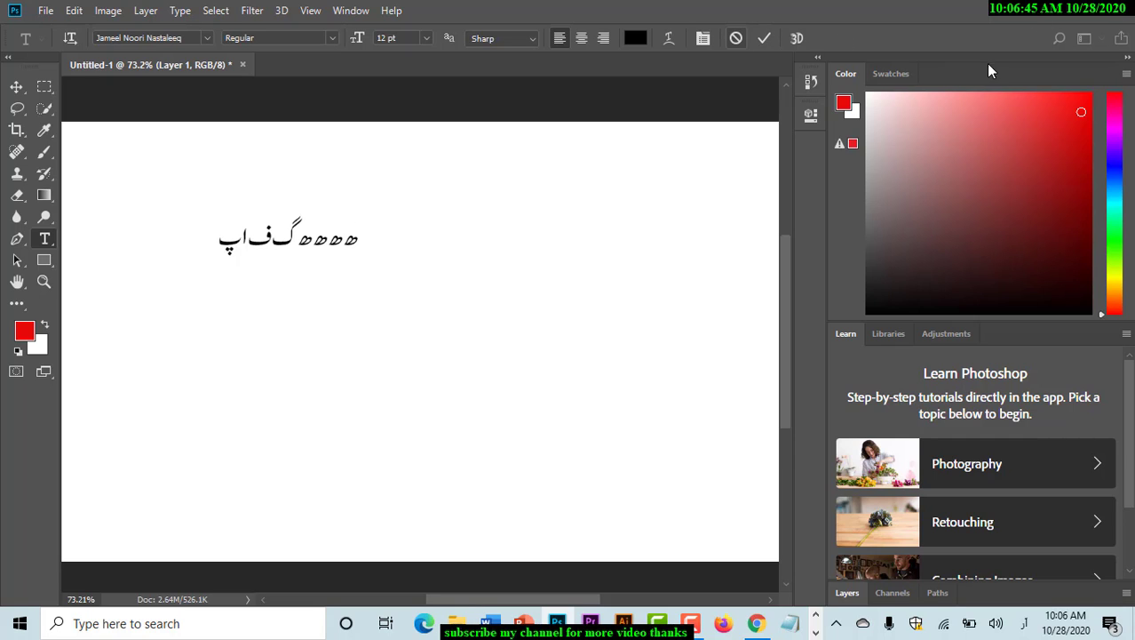
click(1117, 11)
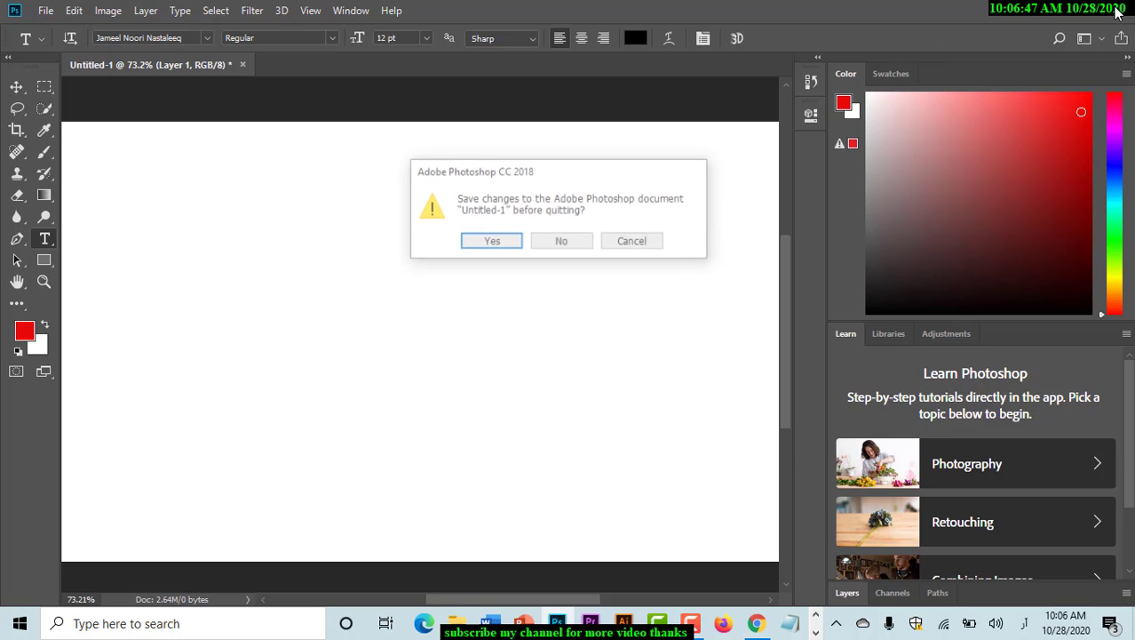
click(572, 242)
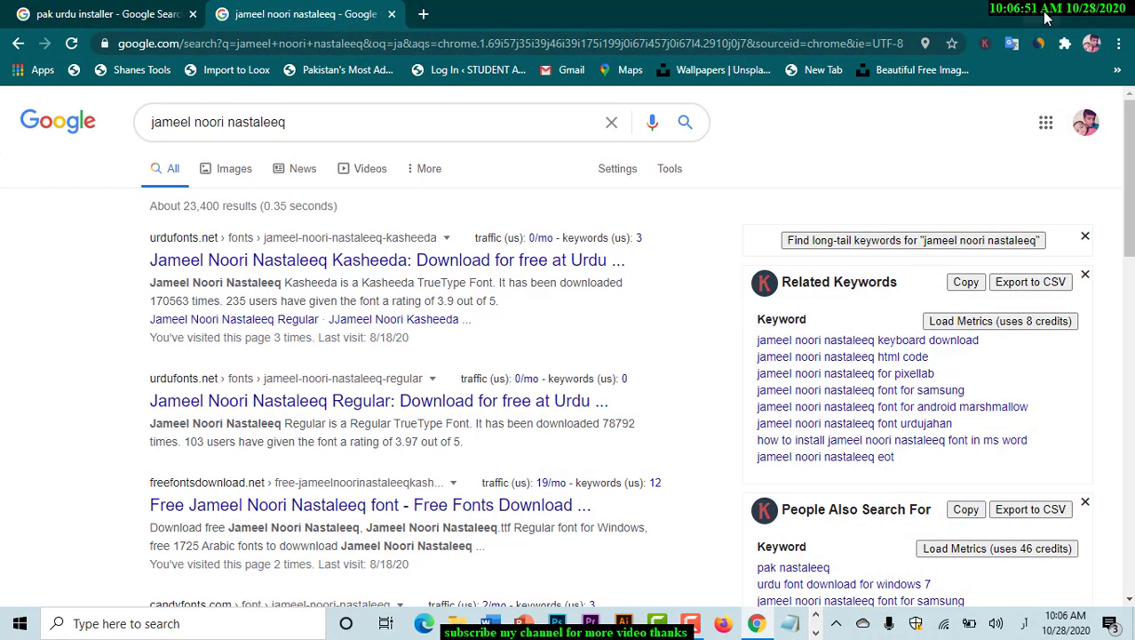
click(1046, 16)
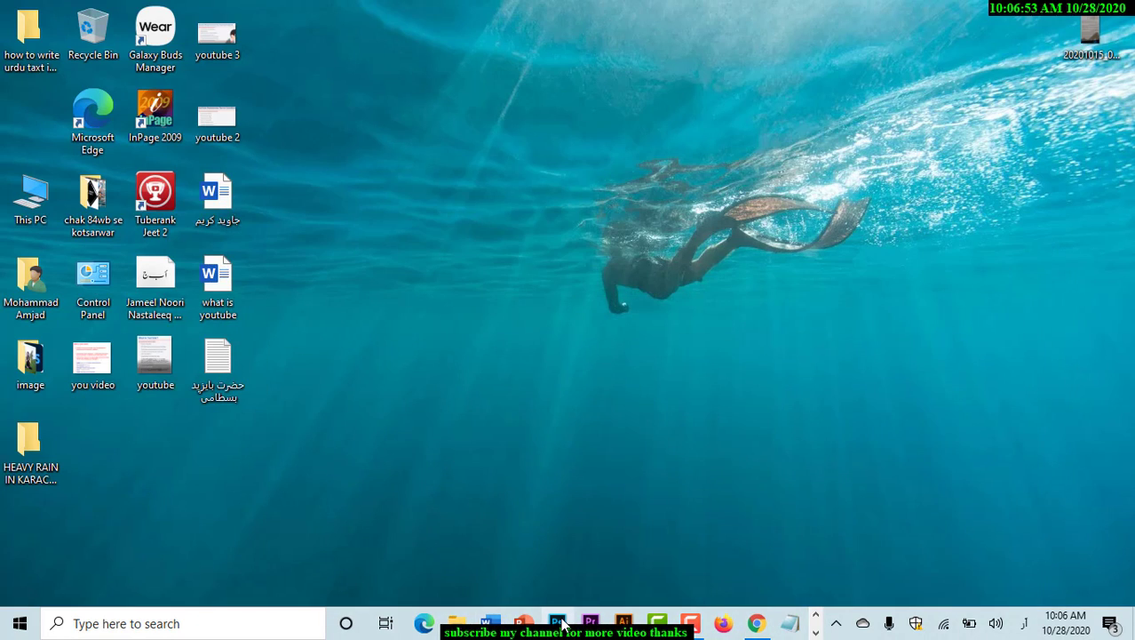
click(558, 623)
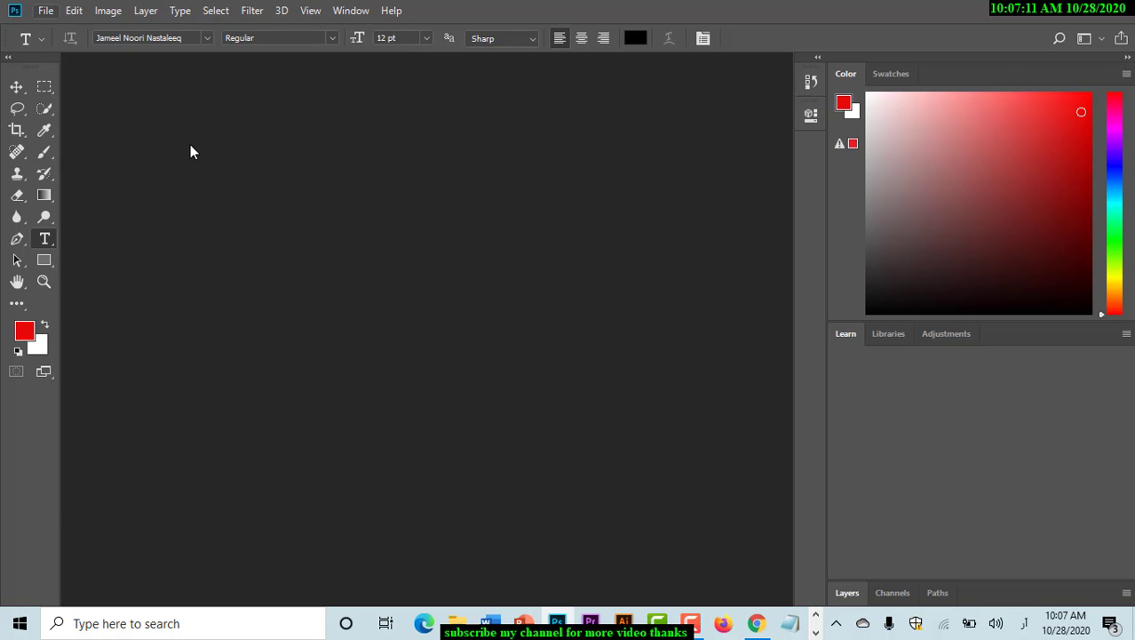
Create another white 1280 × 720 px, 300 ppi document
click(46, 16)
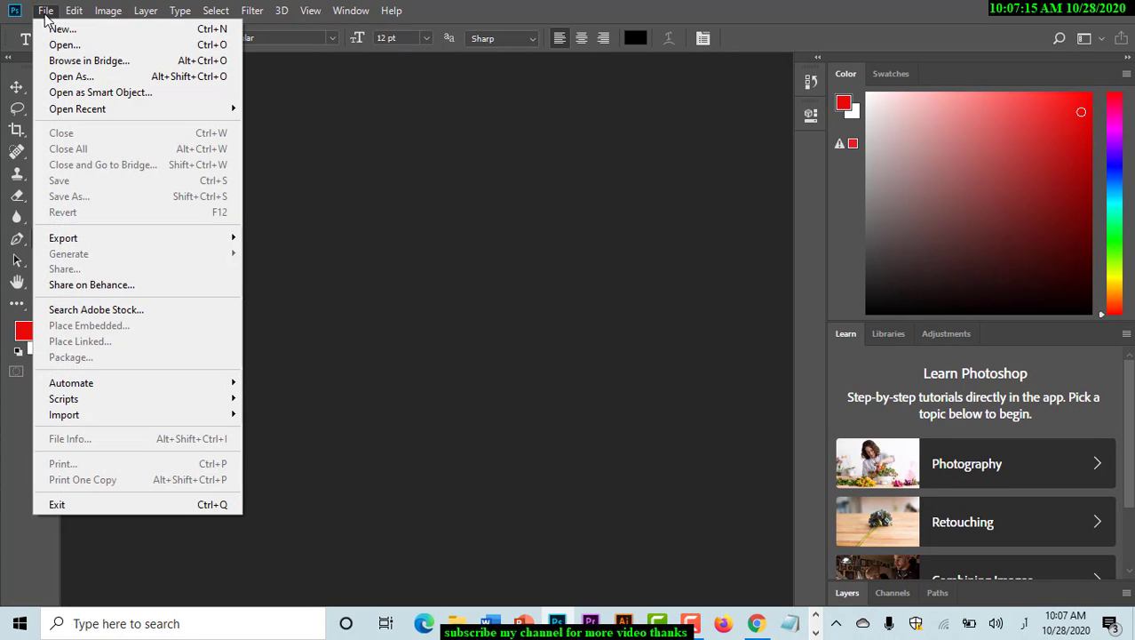
key(Escape)
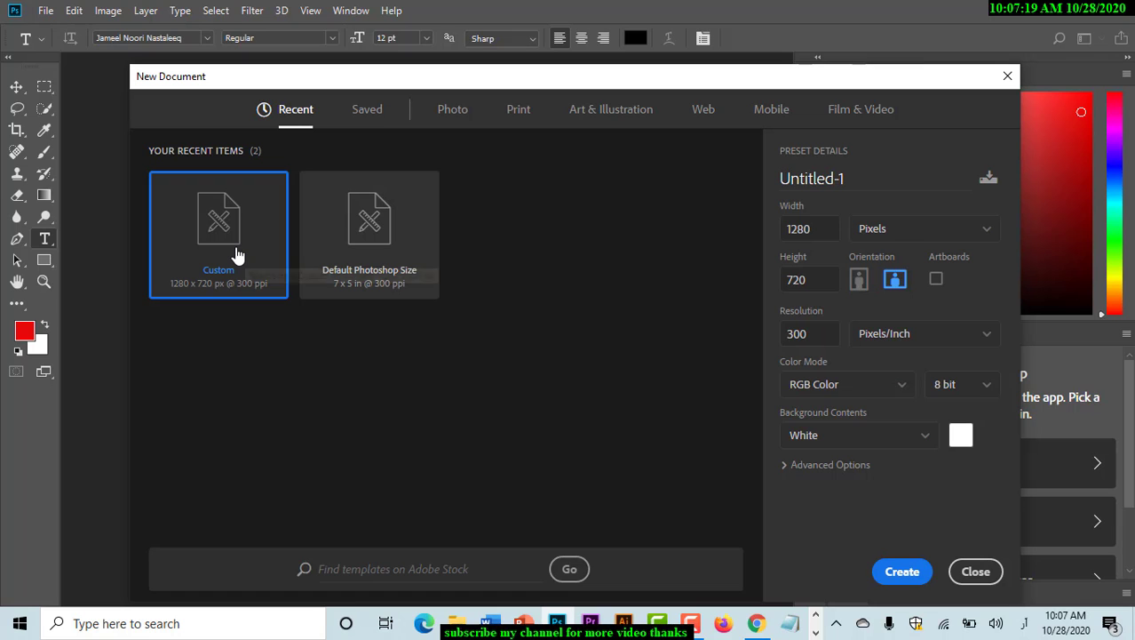
click(902, 571)
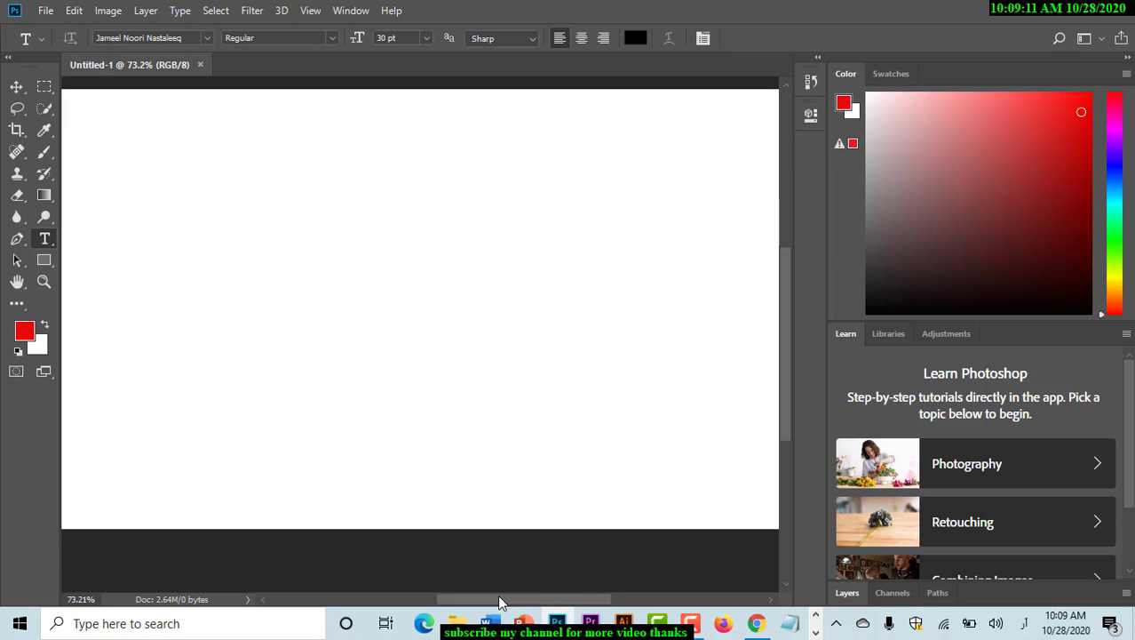
Type 'پاکستان' in joined Nastaleeq, erase it, then type a short Urdu name
click(586, 265)
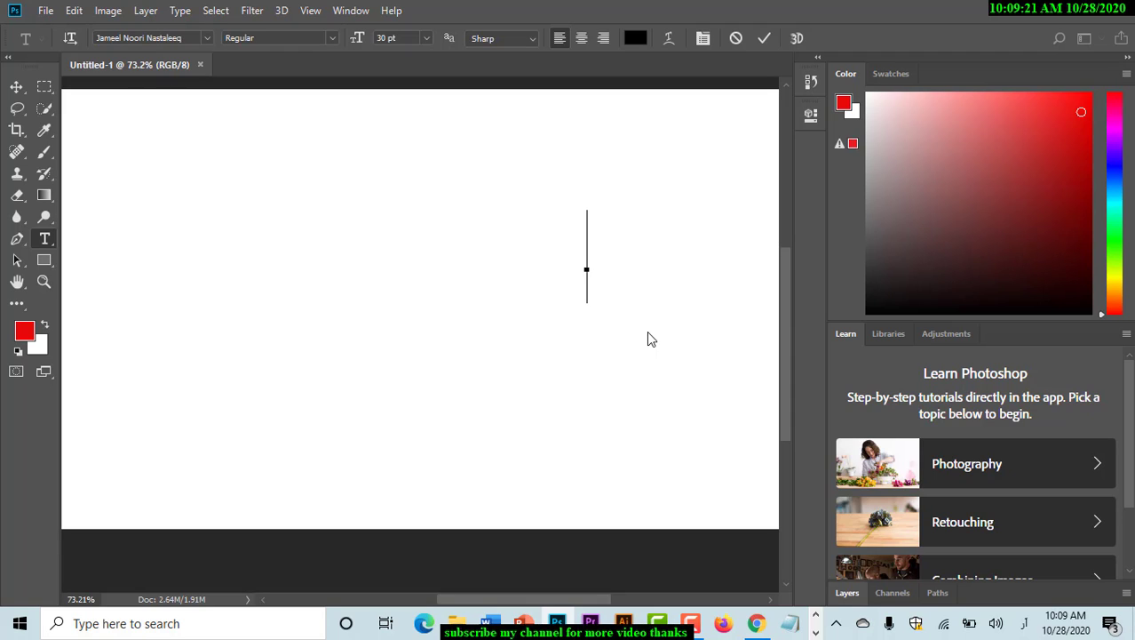
text(پ)
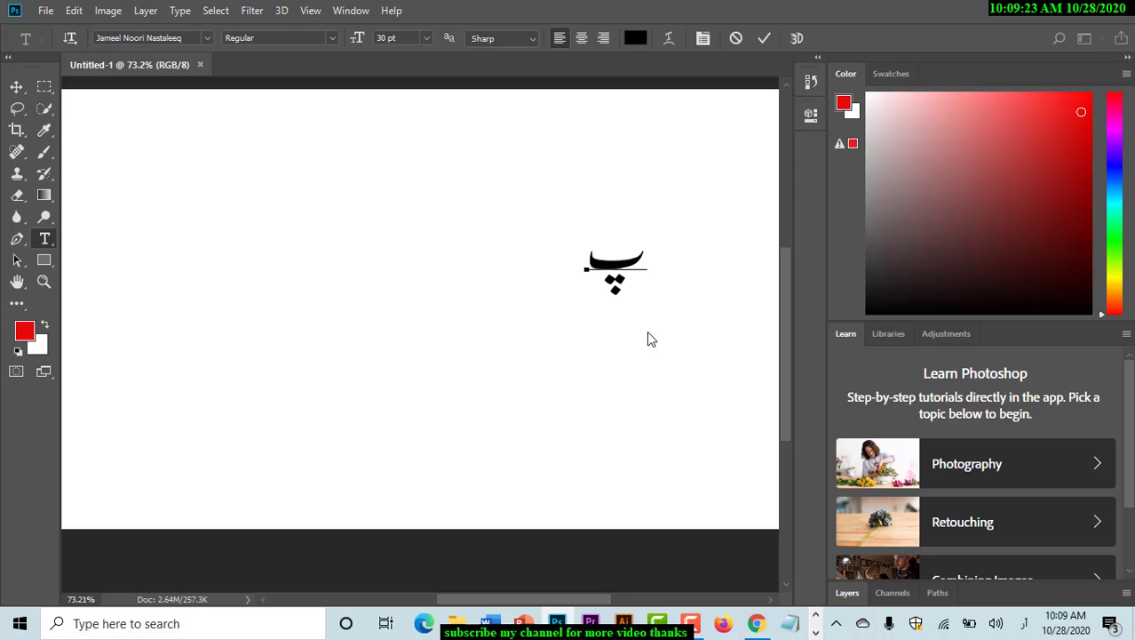
text(اک)
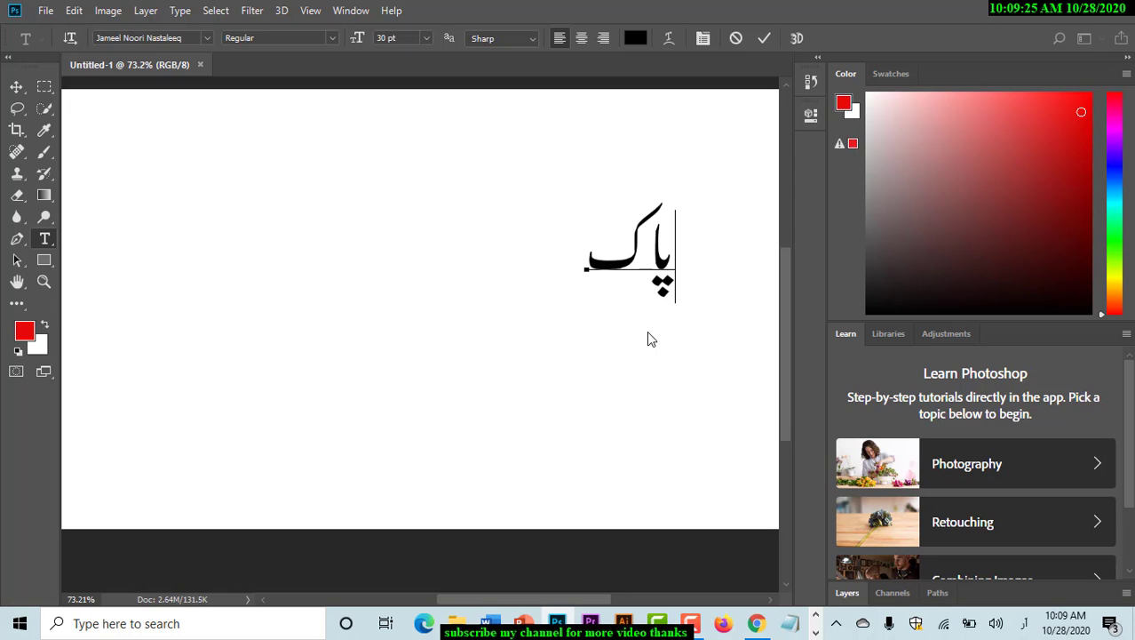
text(ست)
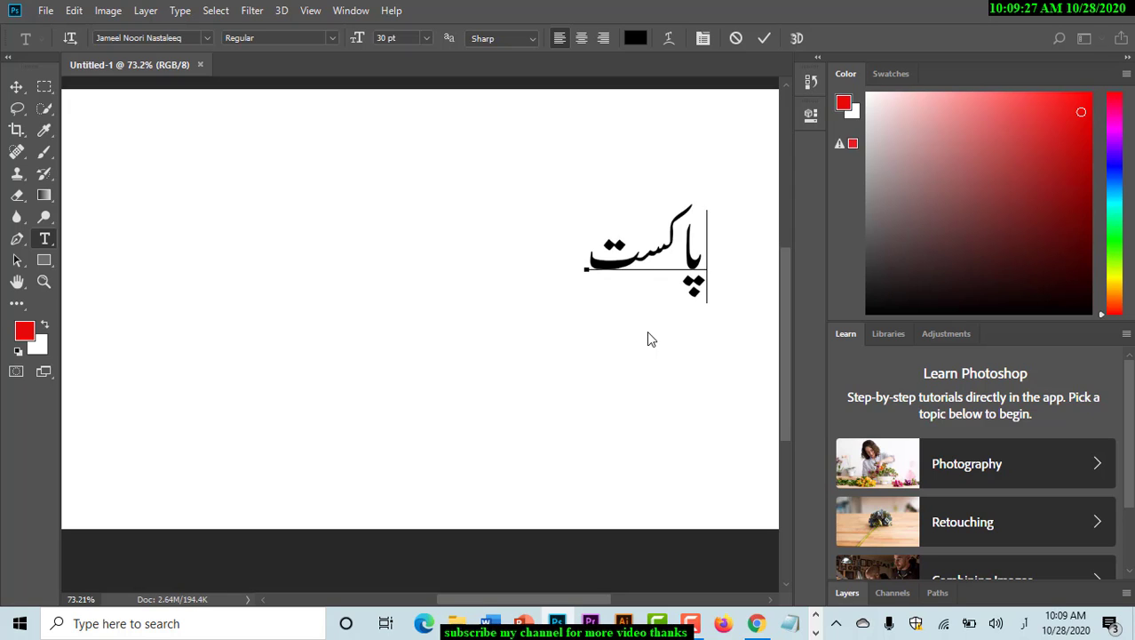
text(ان)
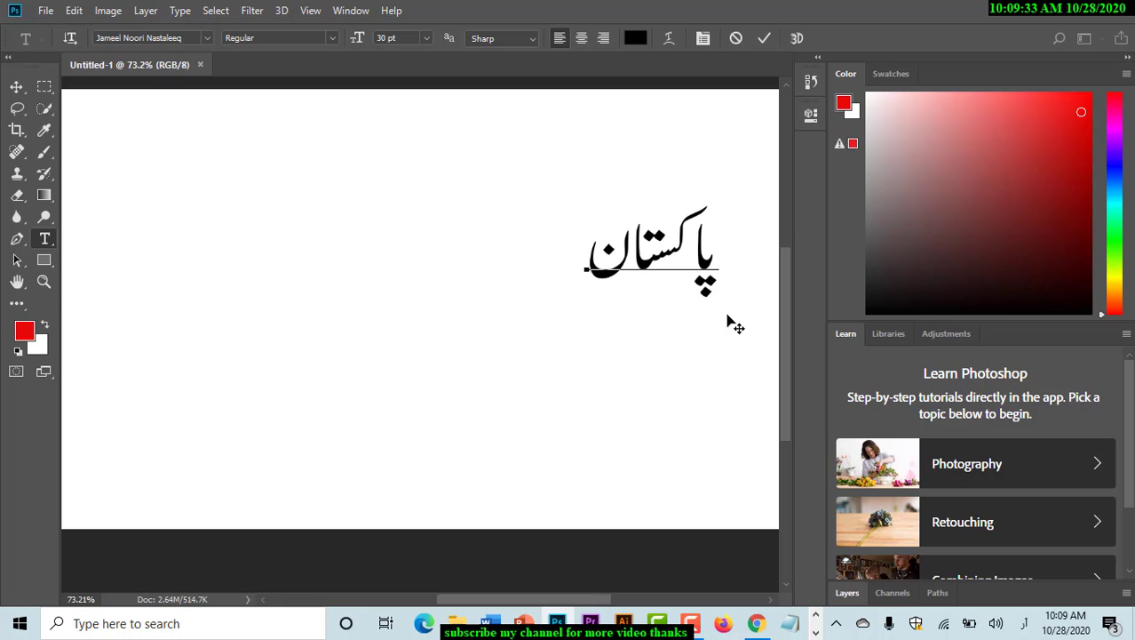
key(BackSpace)
key(BackSpace)
key(BackSpace)
key(BackSpace)
key(BackSpace)
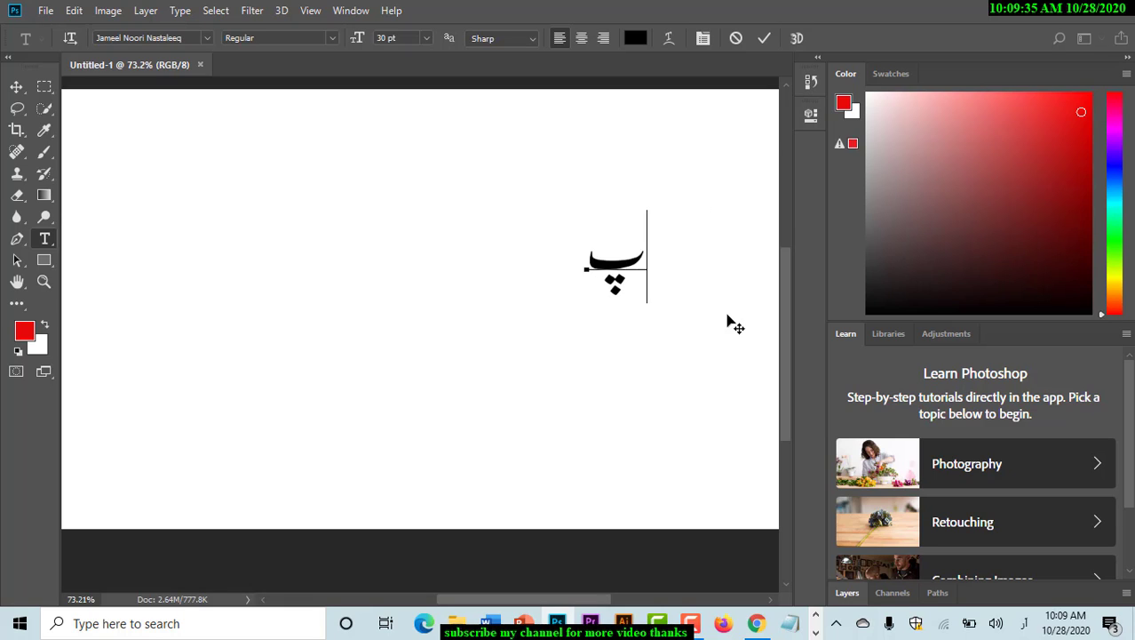
key(BackSpace)
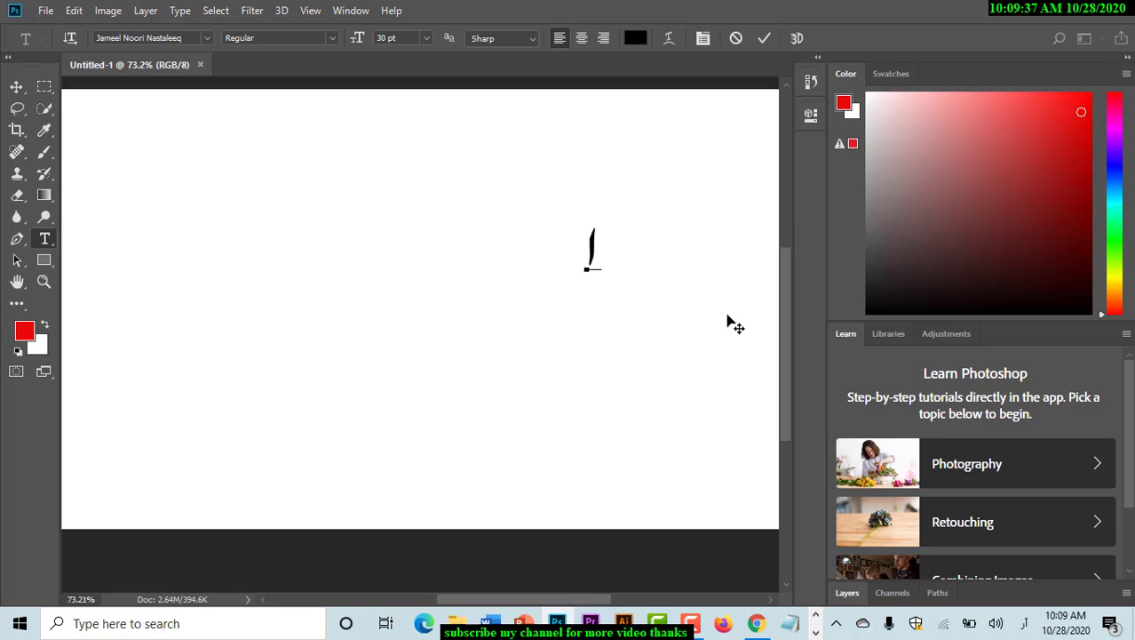
text(امج)
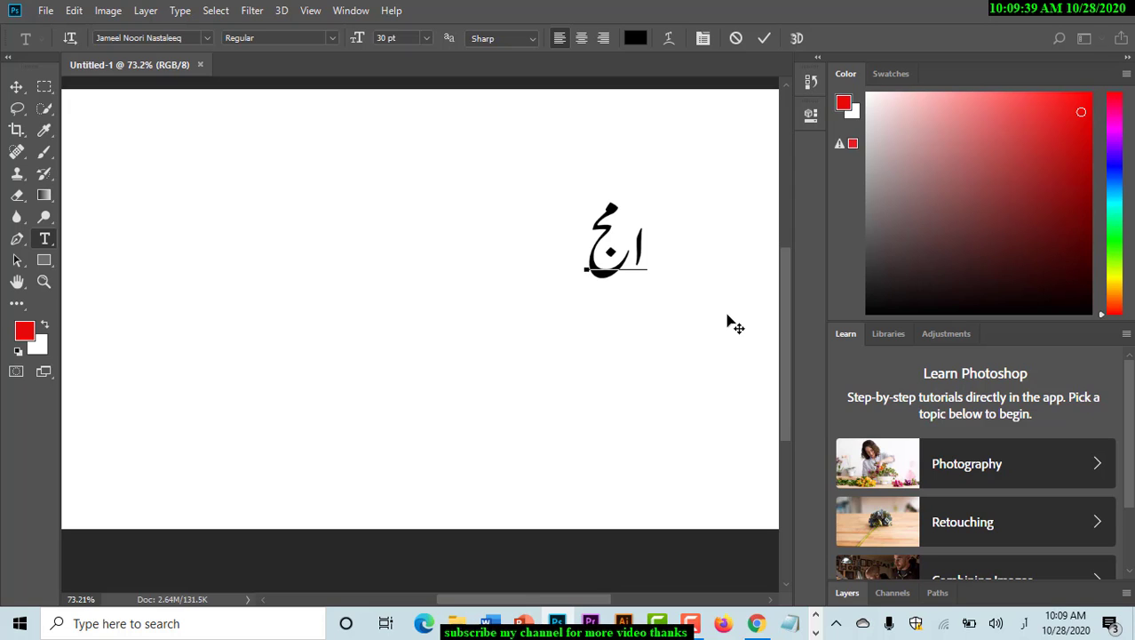
text(د)
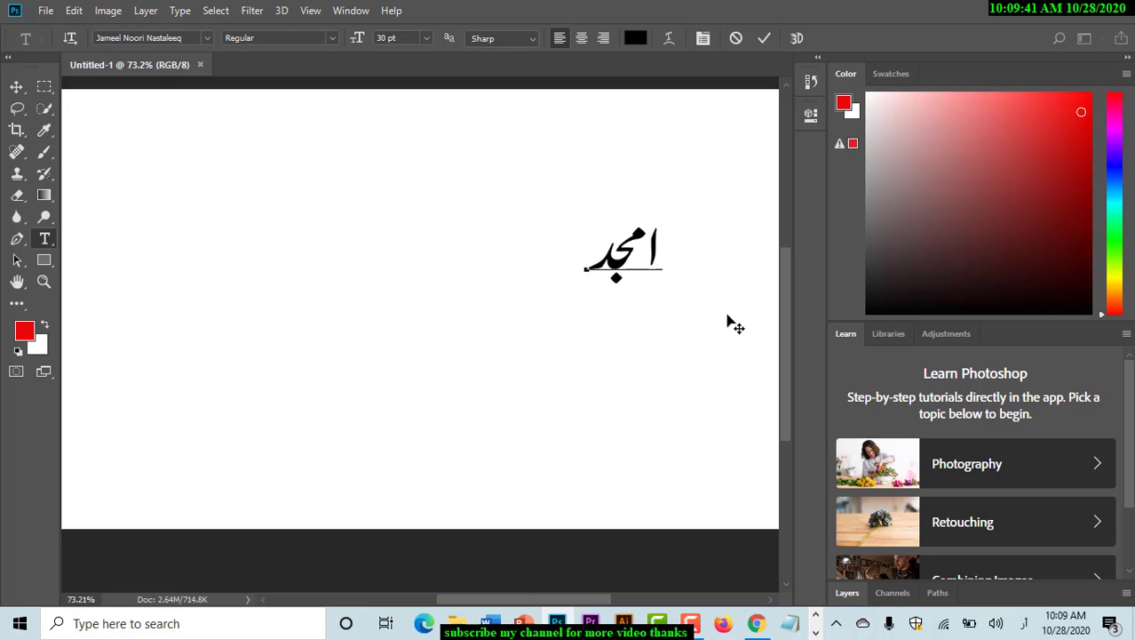